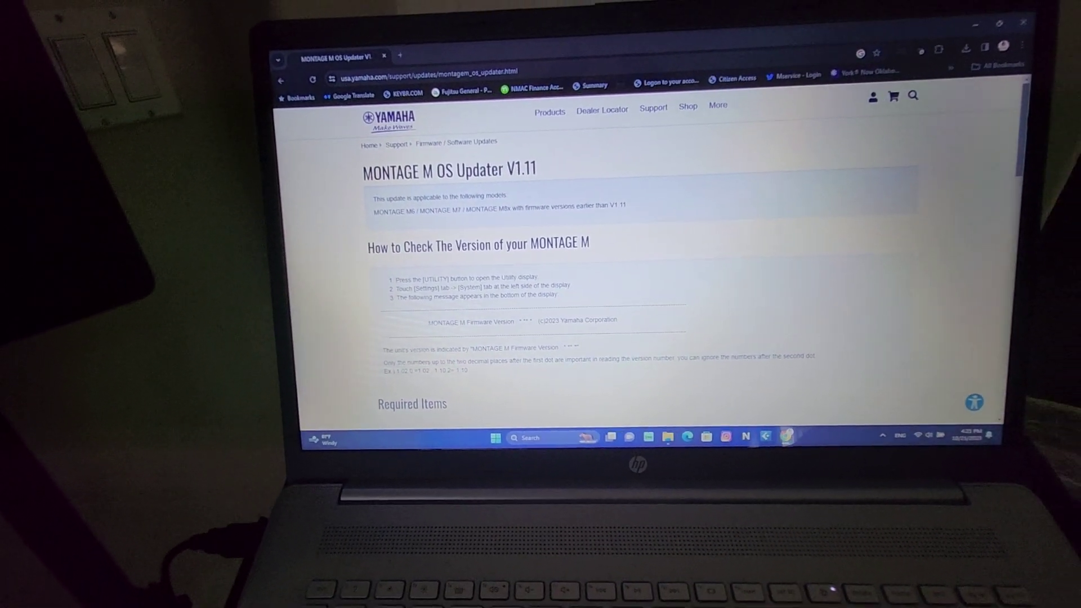
{"action": "scroll", "coordinate": [642, 253], "scroll_direction": "down", "scroll_amount": 5}
{"action": "scroll", "coordinate": [642, 253], "scroll_direction": "down", "scroll_amount": 5}
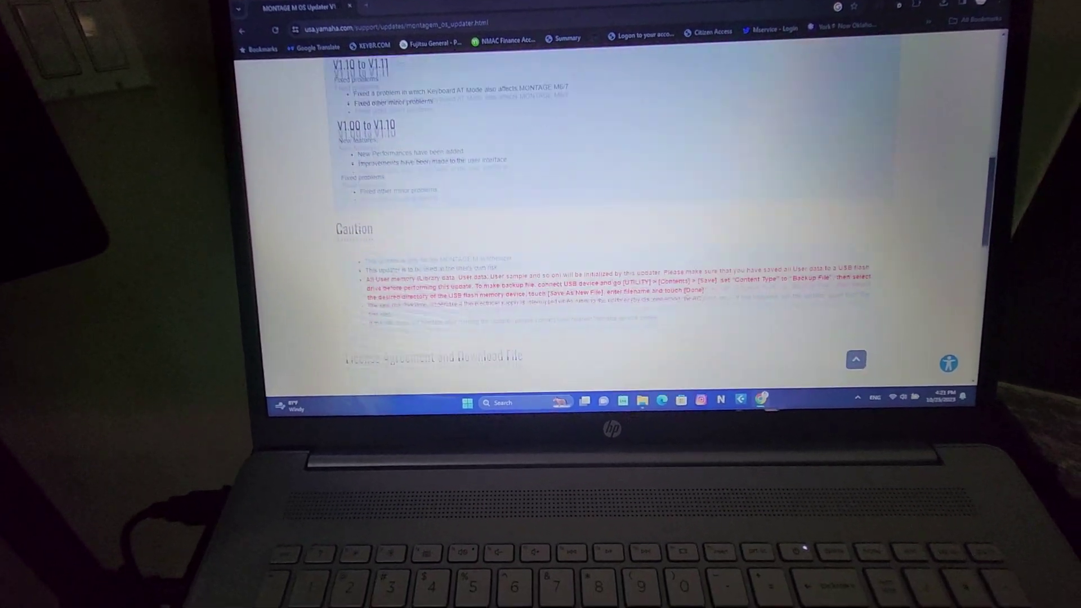
{"action": "scroll", "coordinate": [643, 254], "scroll_direction": "down", "scroll_amount": 3}
{"action": "scroll", "coordinate": [642, 254], "scroll_direction": "down", "scroll_amount": 5}
{"action": "scroll", "coordinate": [641, 254], "scroll_direction": "down", "scroll_amount": 2}
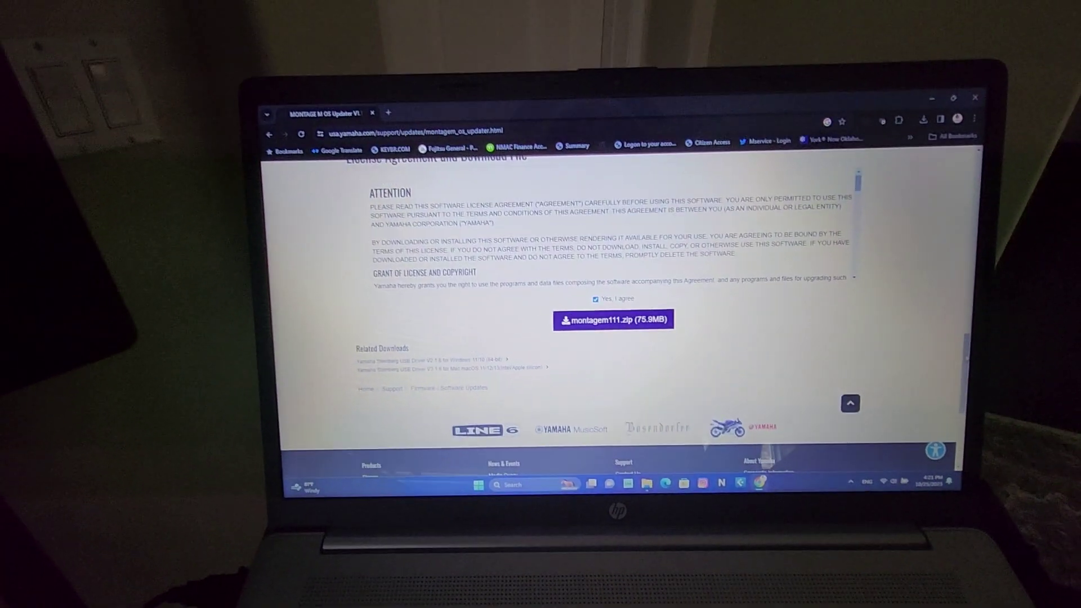